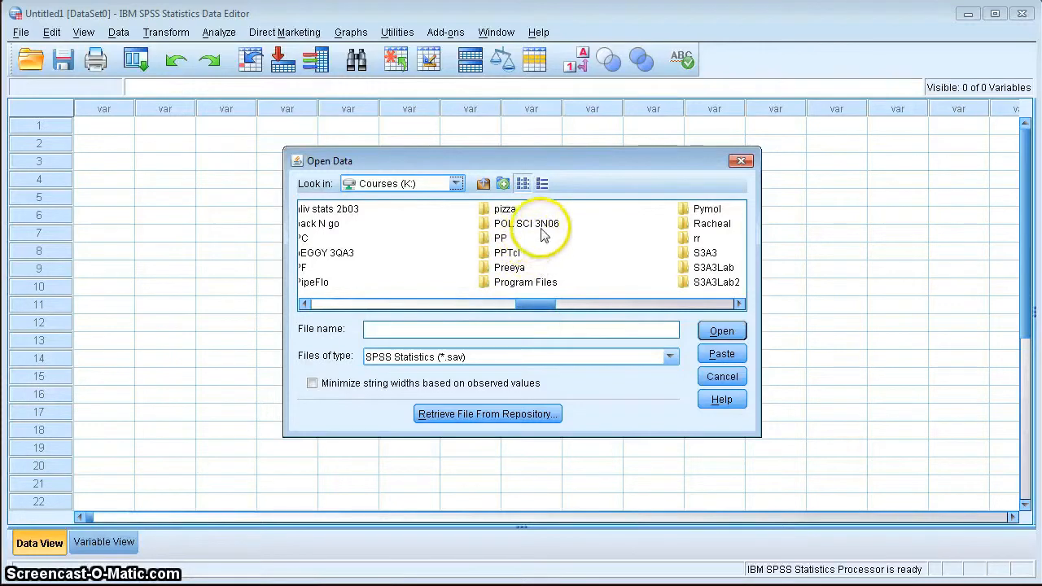
- Open the data file 2006_Census_shortened.sav from the POL SCI 3N06 folder
{"action": "left_click", "coordinate": [549, 226]}
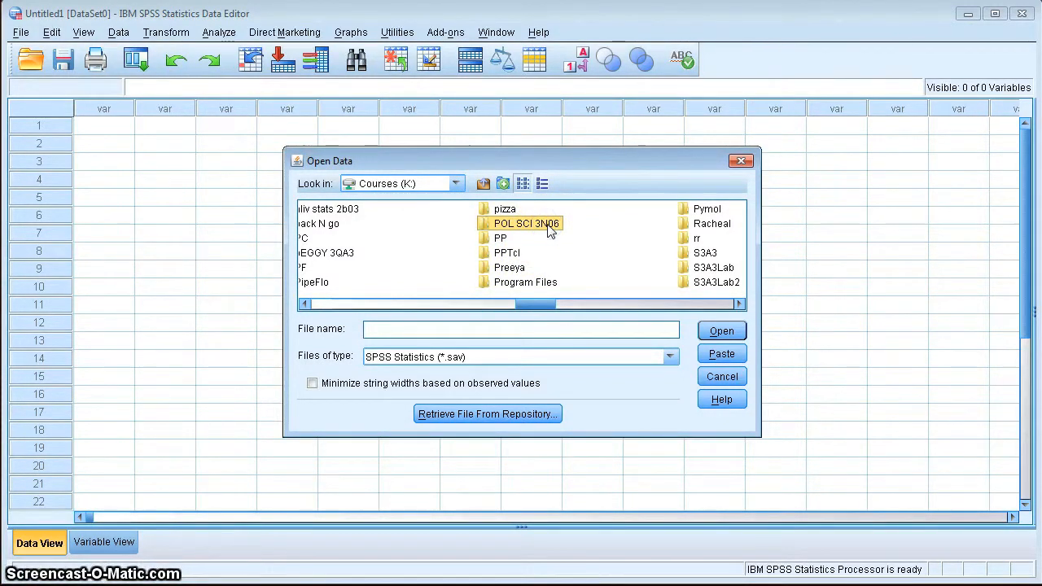
{"action": "double_click", "coordinate": [549, 226]}
{"action": "left_click", "coordinate": [503, 225]}
{"action": "double_click", "coordinate": [484, 228]}
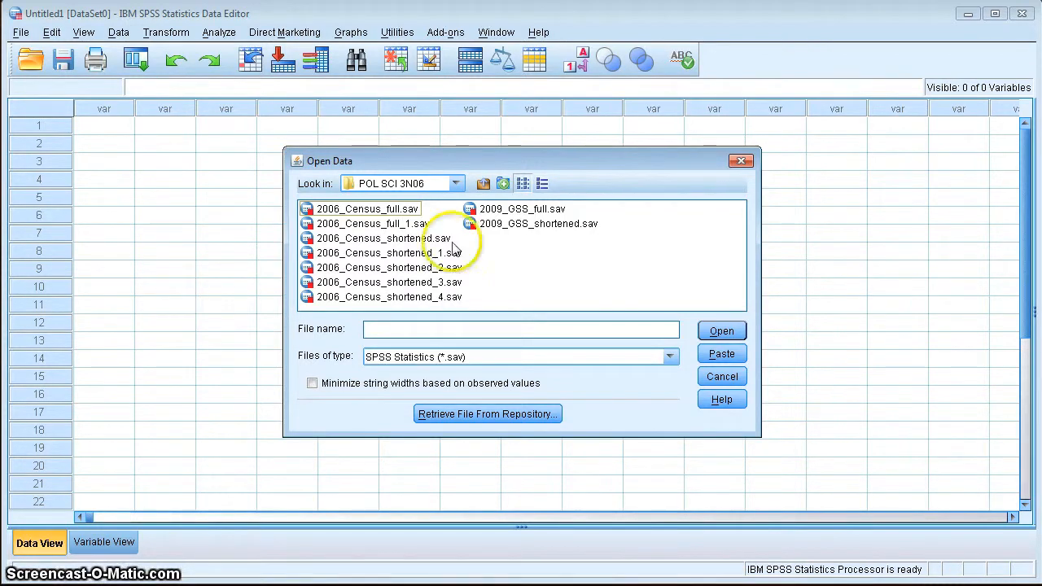
{"action": "left_click", "coordinate": [412, 240]}
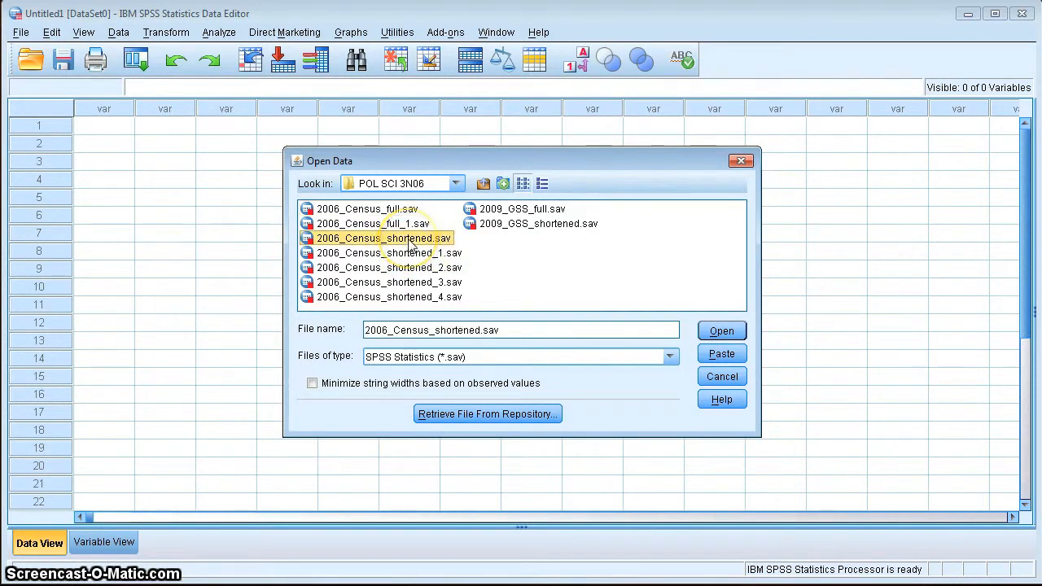
{"action": "left_click", "coordinate": [411, 240]}
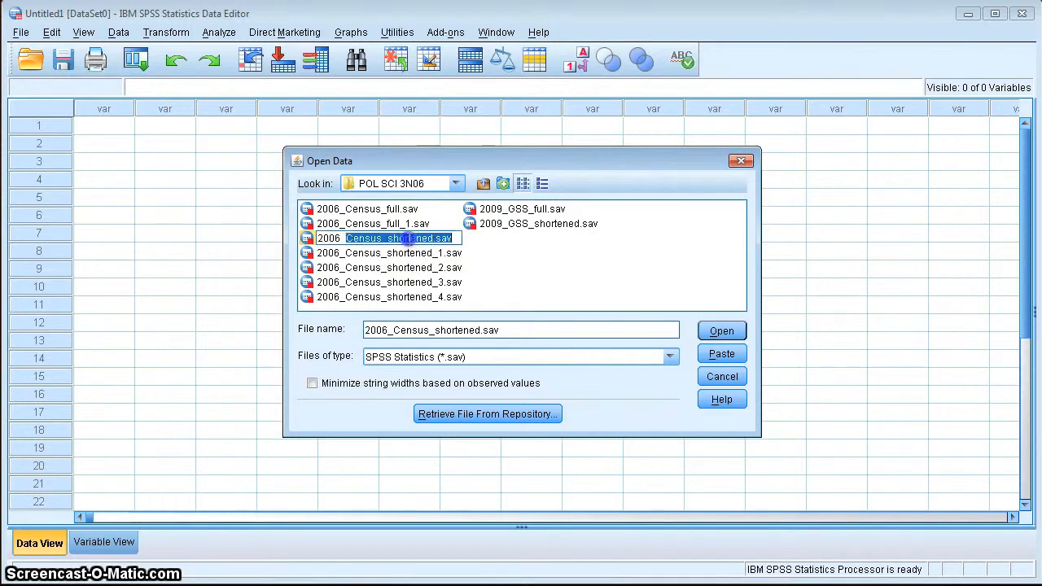
{"action": "double_click", "coordinate": [305, 239]}
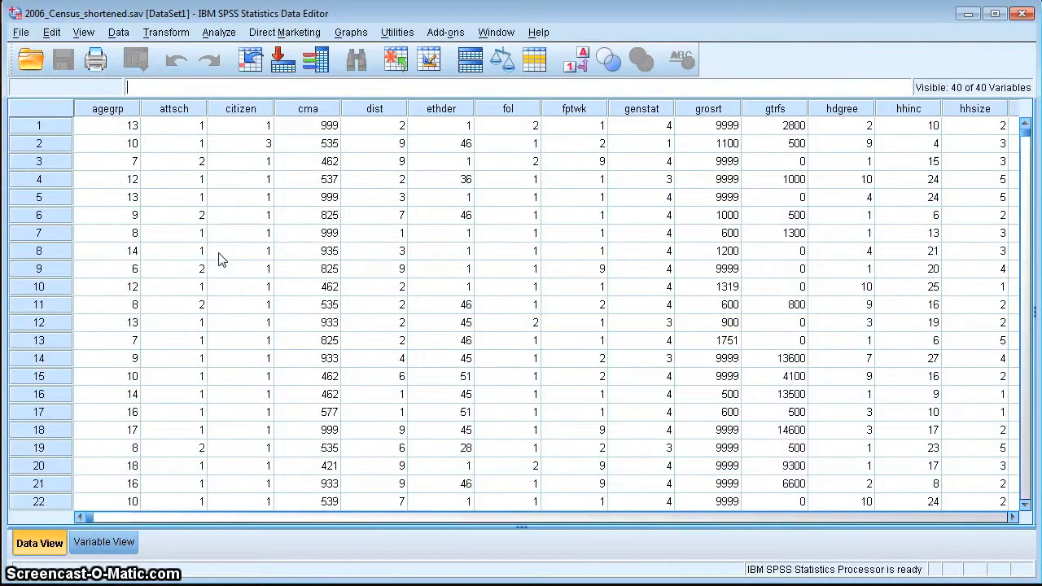
- Set the general options so variable lists display names in alphabetical order, and accept the dialog reset
{"action": "left_click", "coordinate": [29, 33]}
{"action": "mouse_move", "coordinate": [49, 35]}
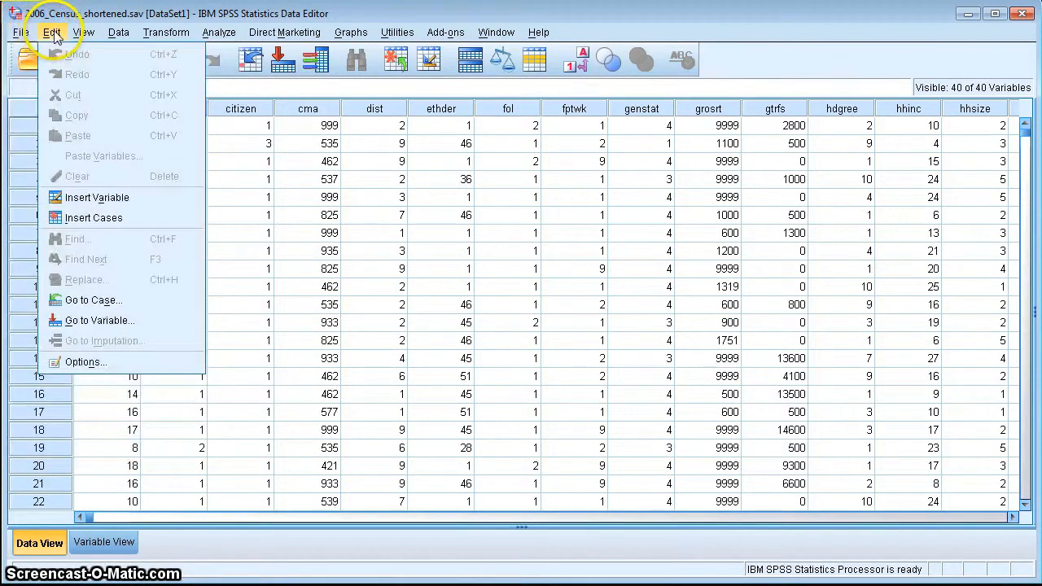
{"action": "left_click", "coordinate": [82, 362]}
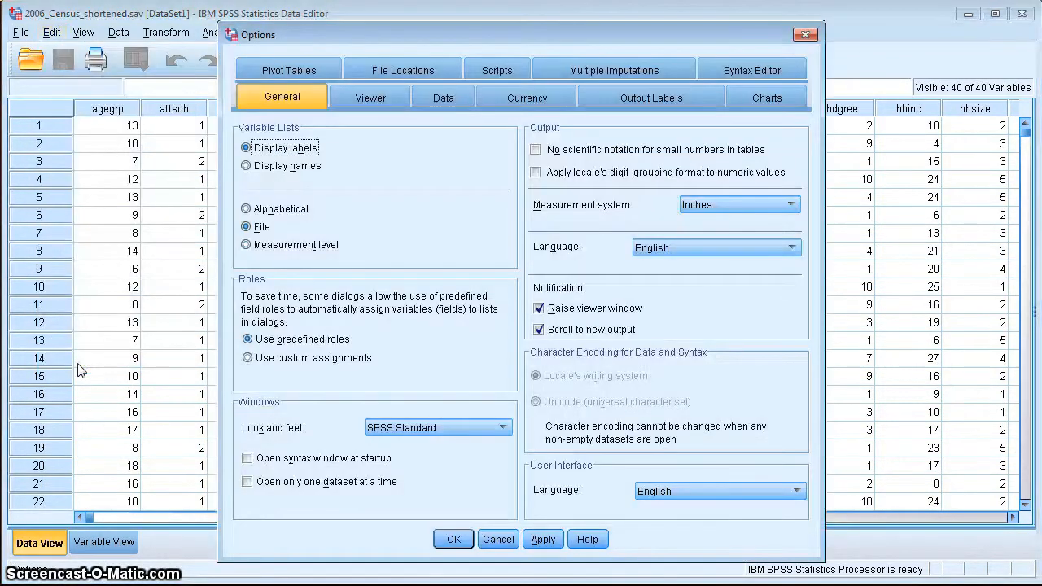
{"action": "left_click", "coordinate": [247, 166]}
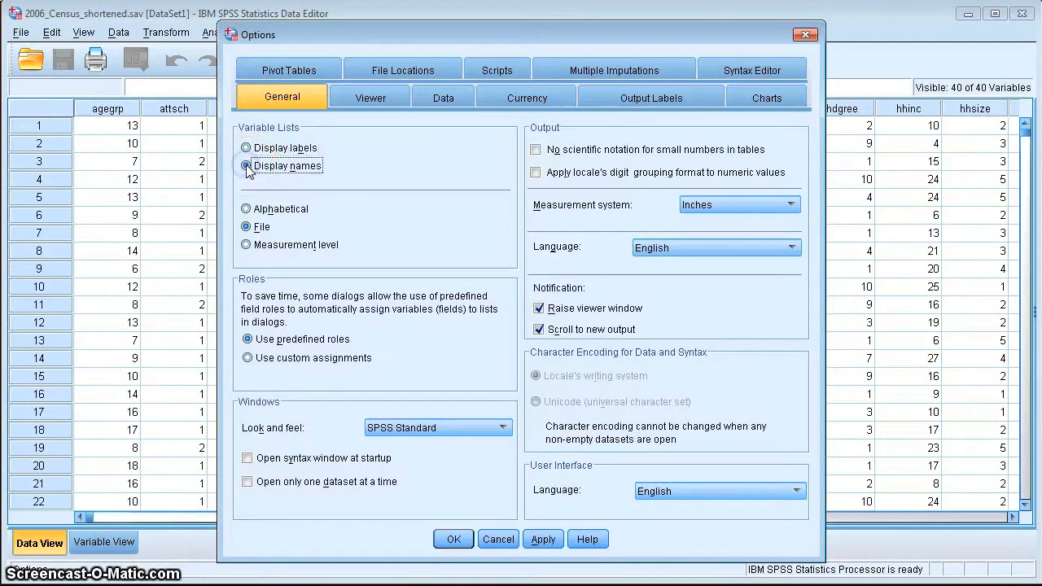
{"action": "left_click", "coordinate": [246, 209]}
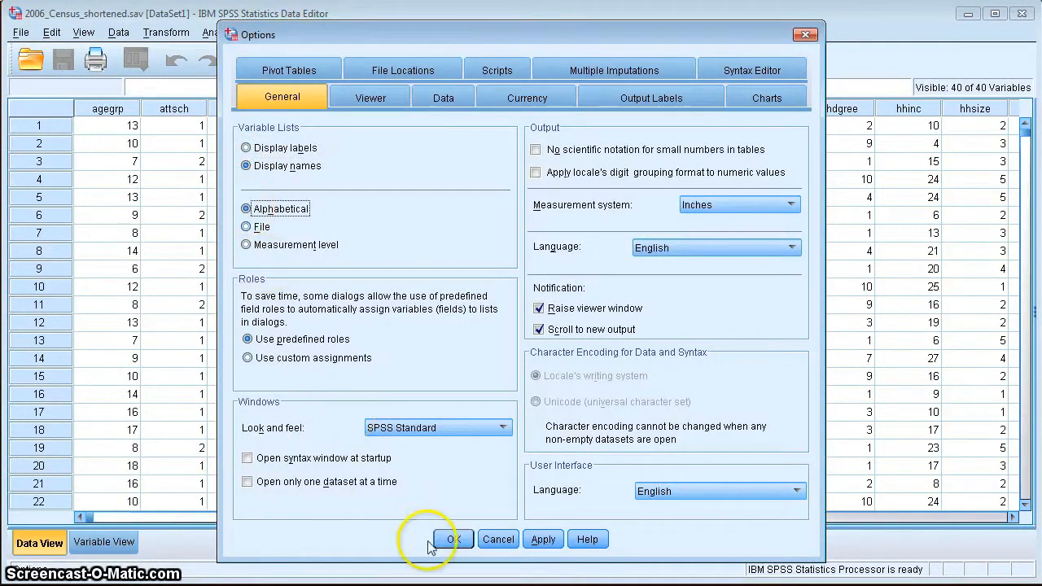
{"action": "left_click", "coordinate": [550, 543]}
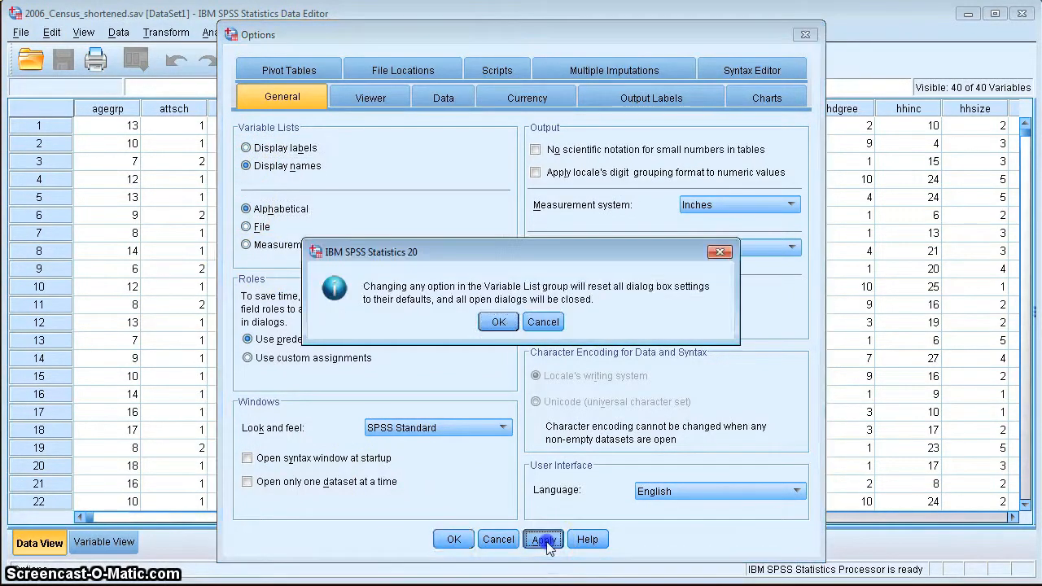
{"action": "left_click", "coordinate": [498, 322]}
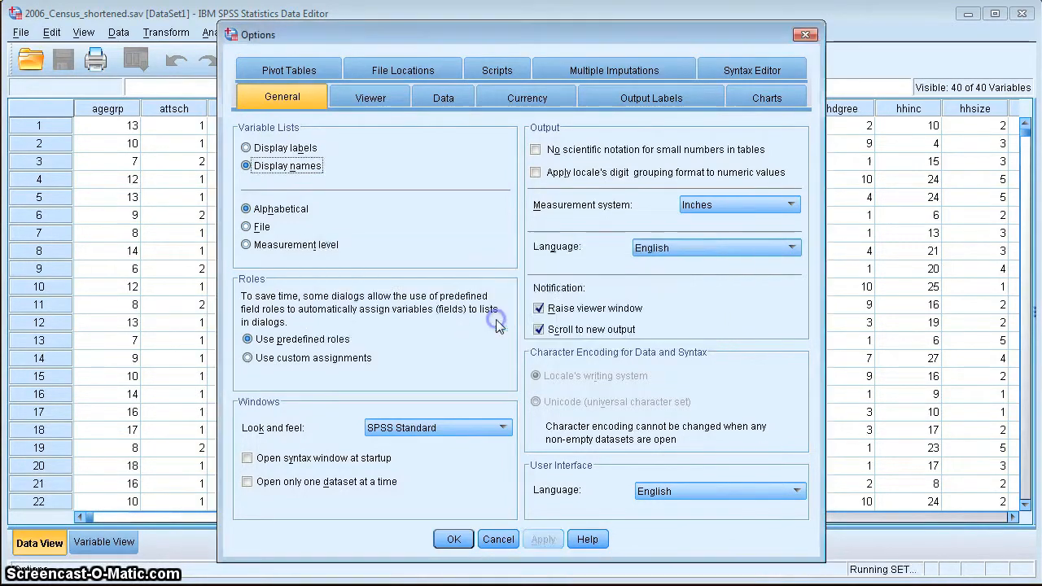
{"action": "left_click", "coordinate": [454, 539]}
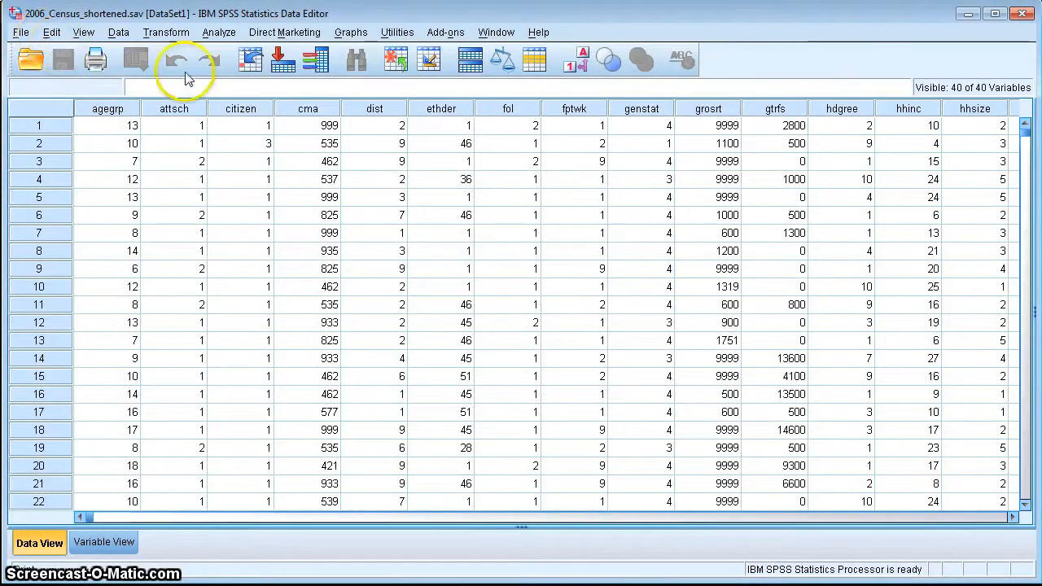
- Set up an Explore descriptive analysis with totinc as the dependent variable
{"action": "left_click", "coordinate": [220, 33]}
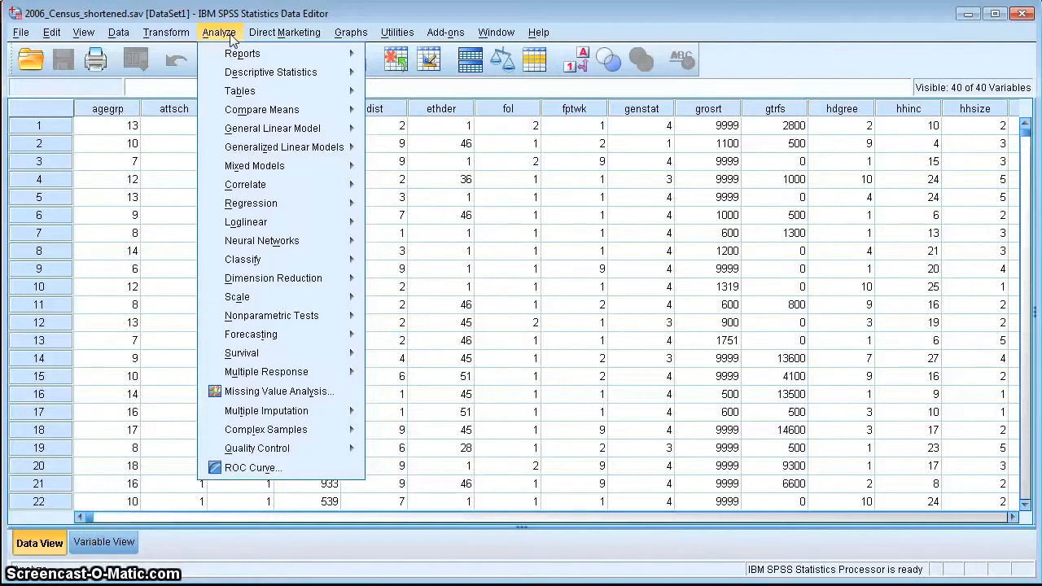
{"action": "mouse_move", "coordinate": [269, 72]}
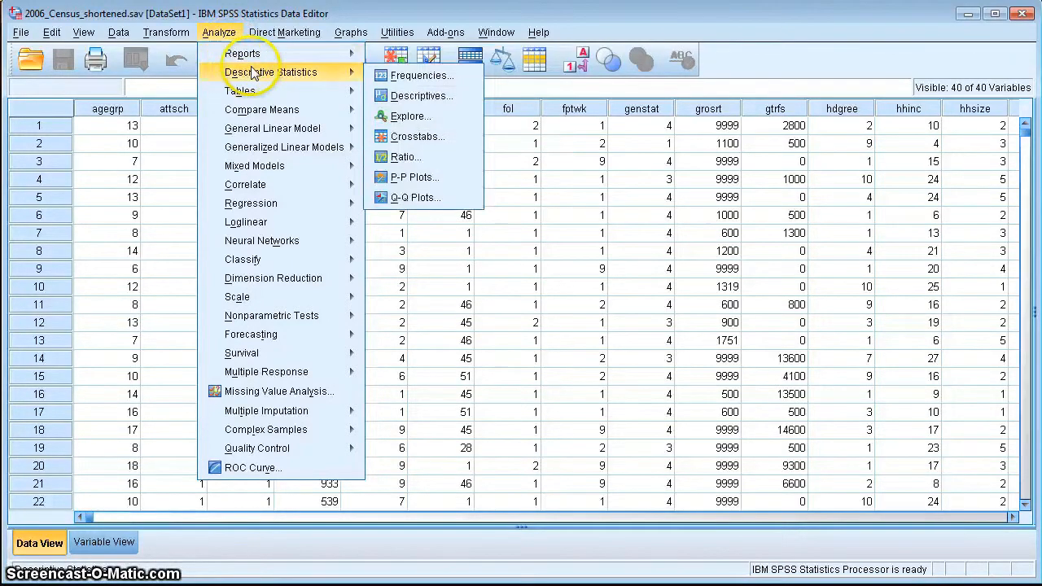
{"action": "left_click", "coordinate": [396, 116]}
{"action": "left_click", "coordinate": [401, 213]}
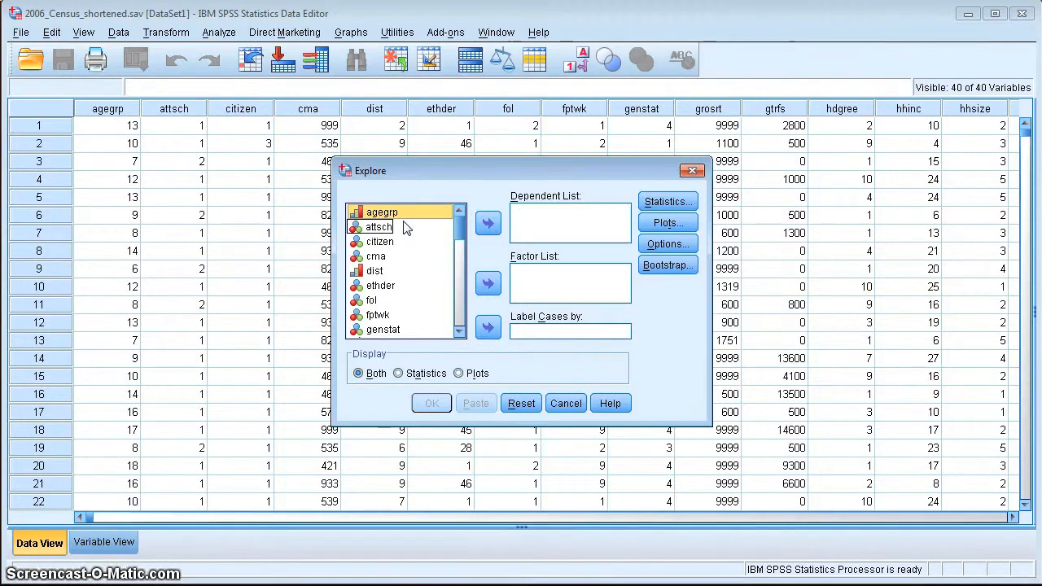
{"action": "left_click_drag", "start_coordinate": [458, 218], "coordinate": [453, 306]}
{"action": "left_click", "coordinate": [379, 286]}
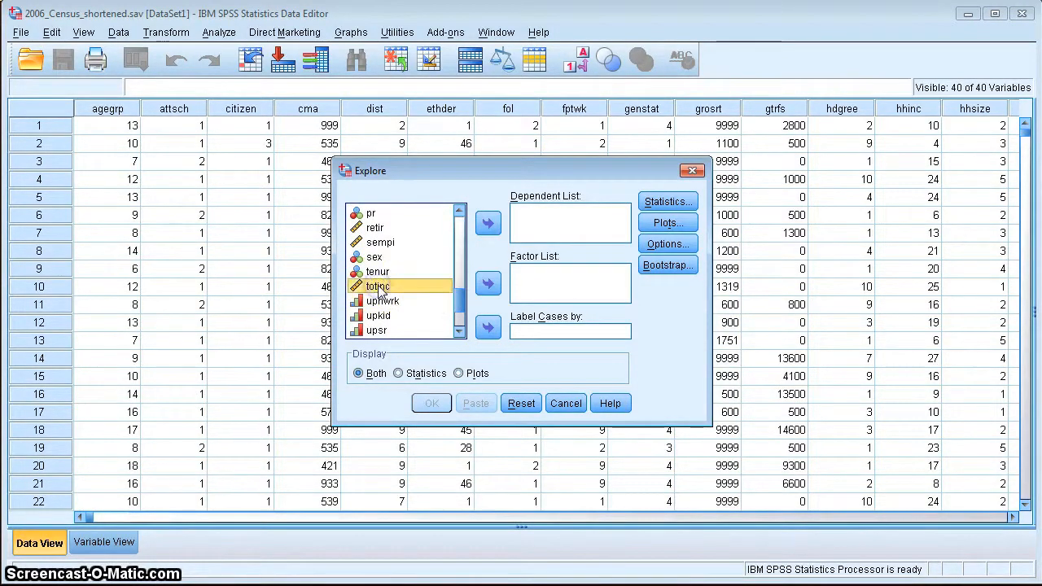
{"action": "left_click", "coordinate": [490, 223]}
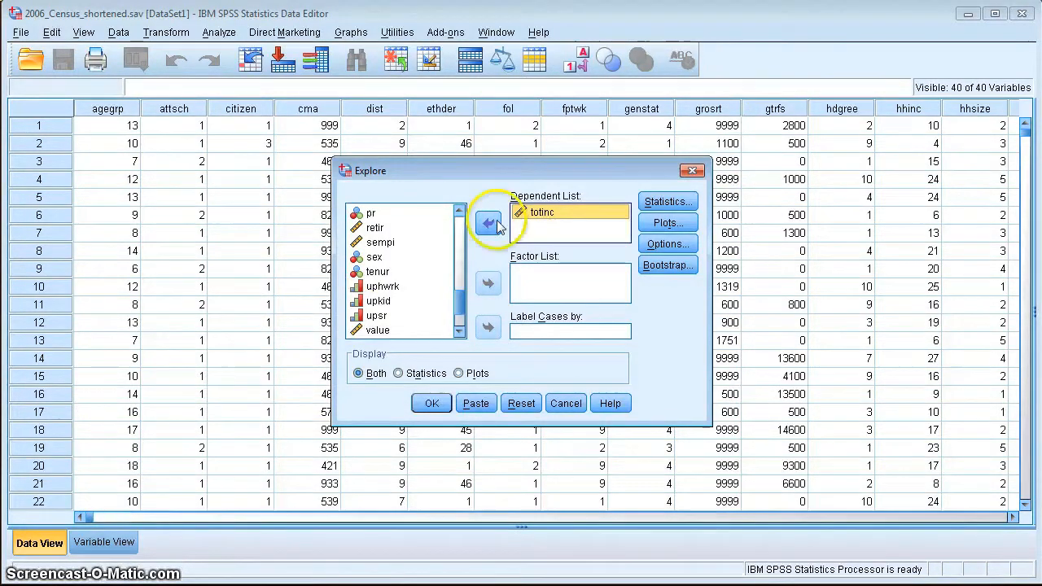
- Try 90 and 99 percent as the confidence interval for the mean in the Explore statistics, and clear the value
{"action": "left_click", "coordinate": [659, 205]}
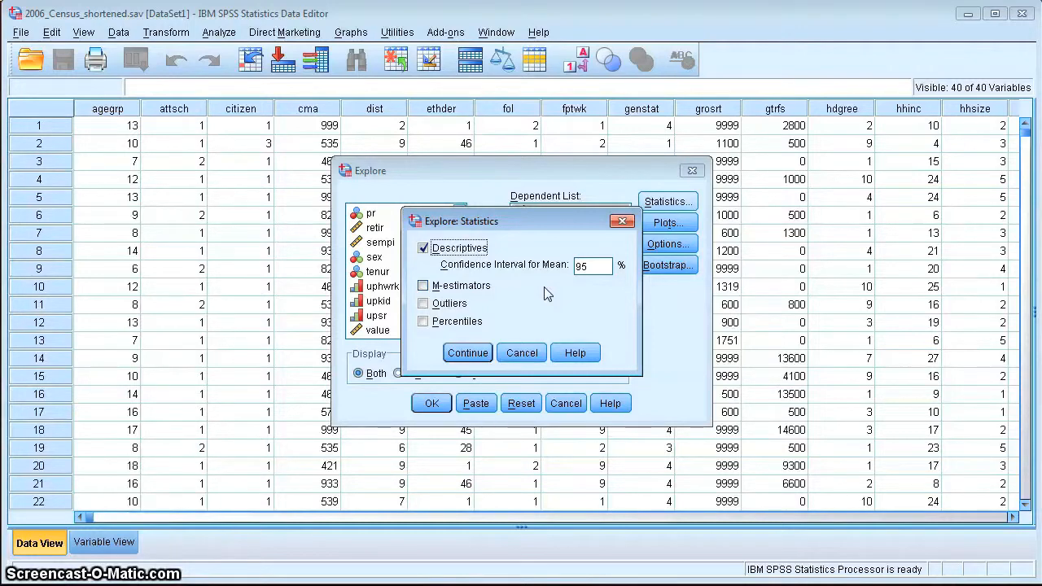
{"action": "left_click", "coordinate": [590, 268]}
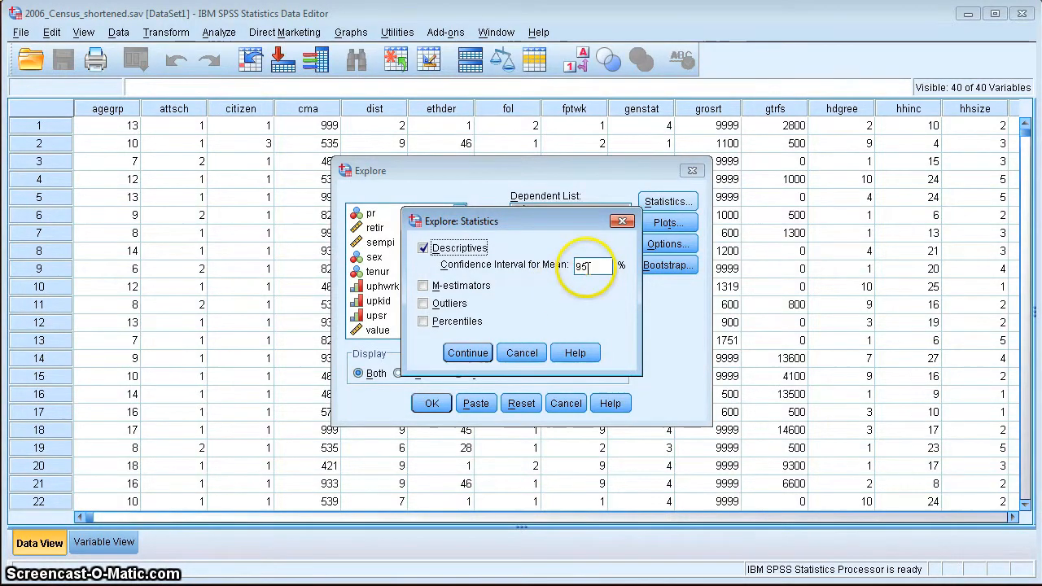
{"action": "double_click", "coordinate": [587, 269]}
{"action": "key", "text": "BackSpace"}
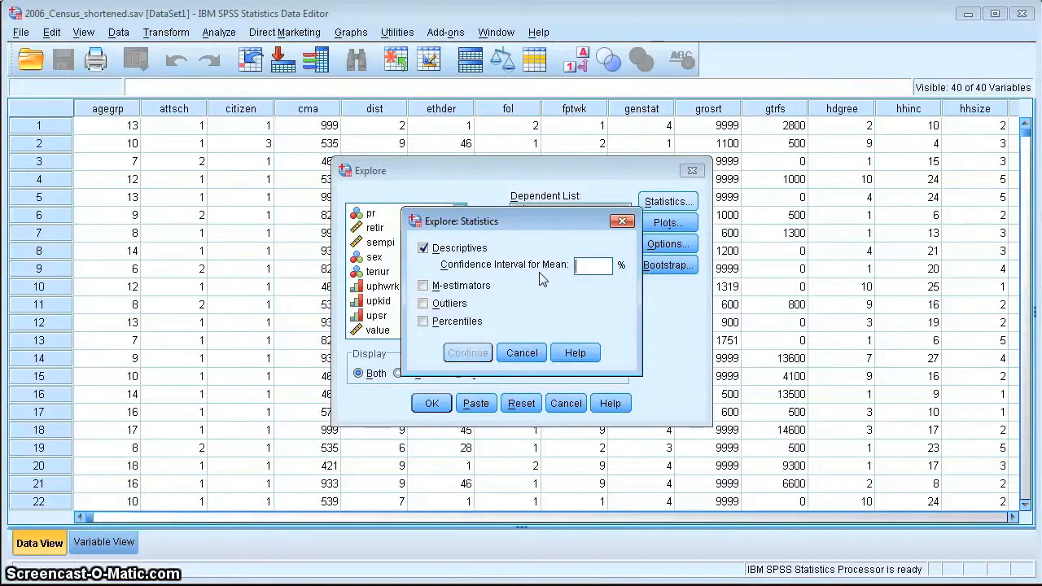
{"action": "type", "text": "90"}
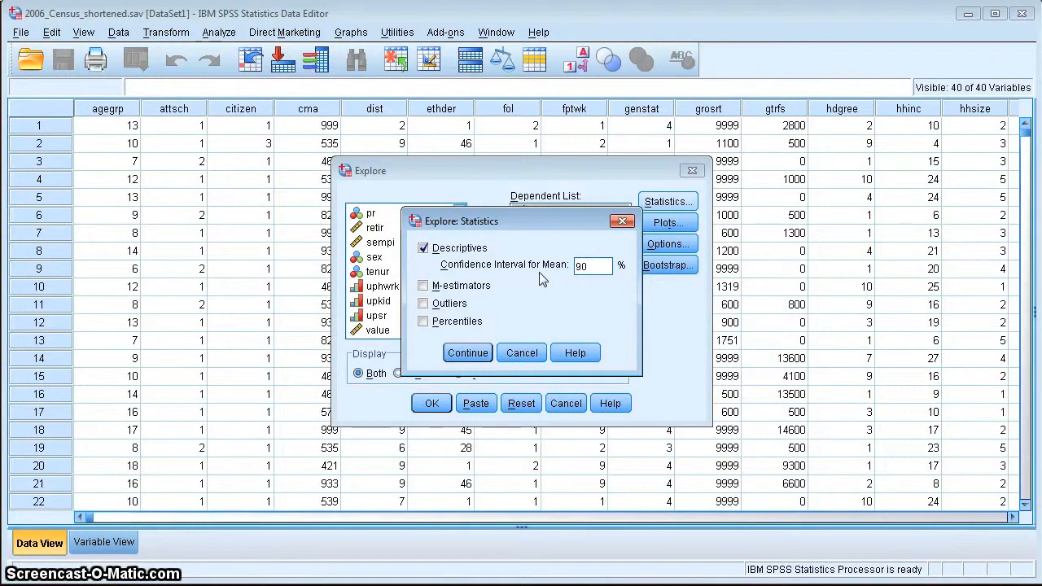
{"action": "type", "text": "99"}
{"action": "key", "text": "BackSpace"}
{"action": "key", "text": "BackSpace"}
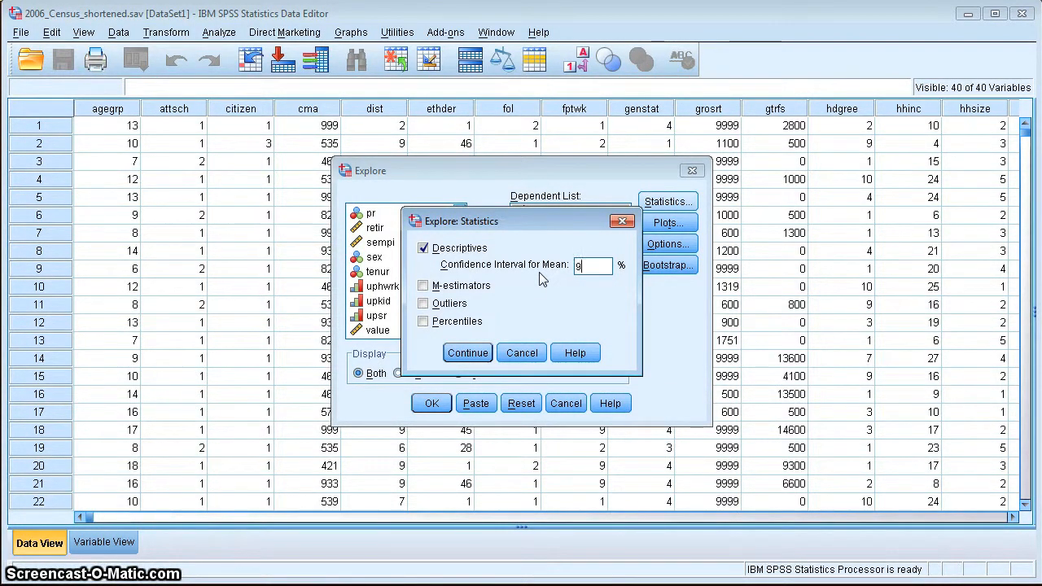
{"action": "key", "text": "BackSpace"}
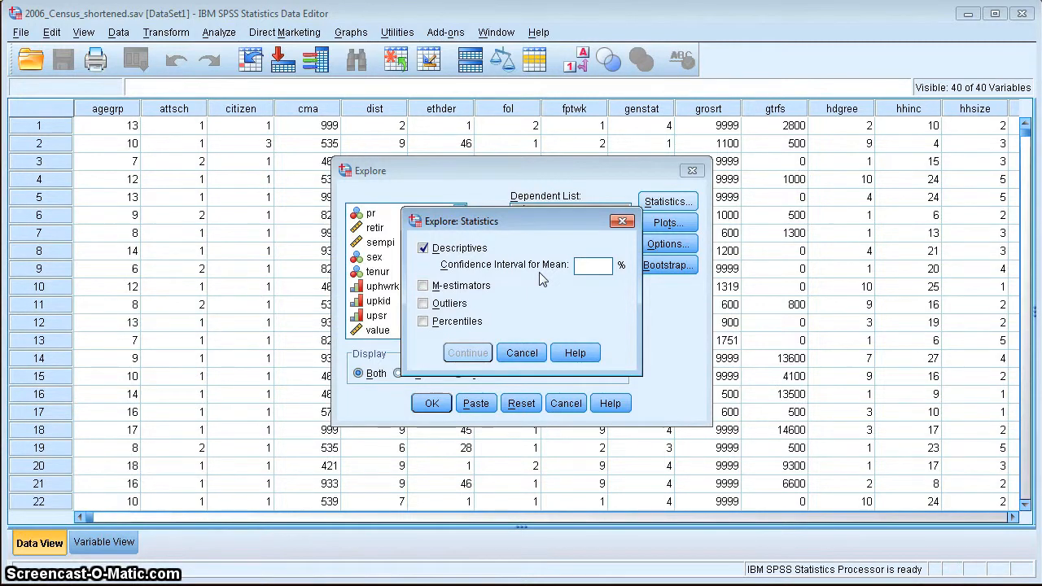
- Set the confidence interval for the mean to 95% and run the Explore analysis to view its Descriptives table
{"action": "type", "text": "95"}
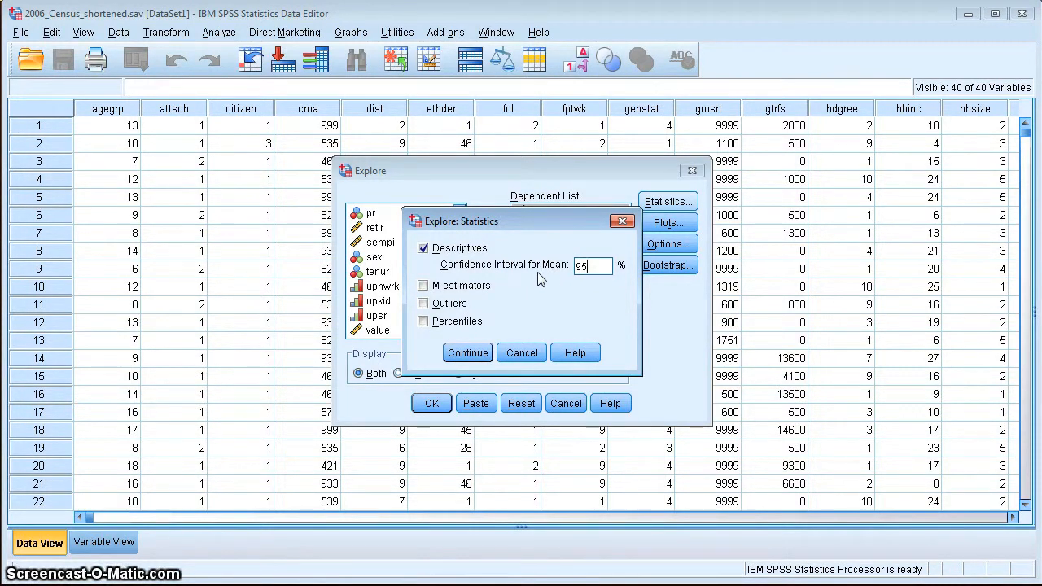
{"action": "left_click", "coordinate": [474, 356]}
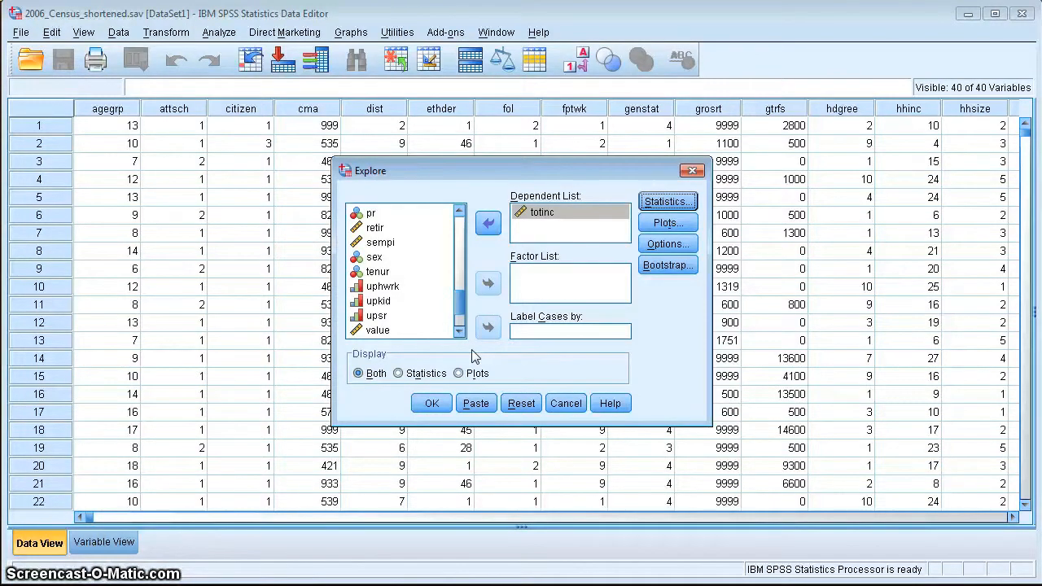
{"action": "left_click", "coordinate": [431, 405]}
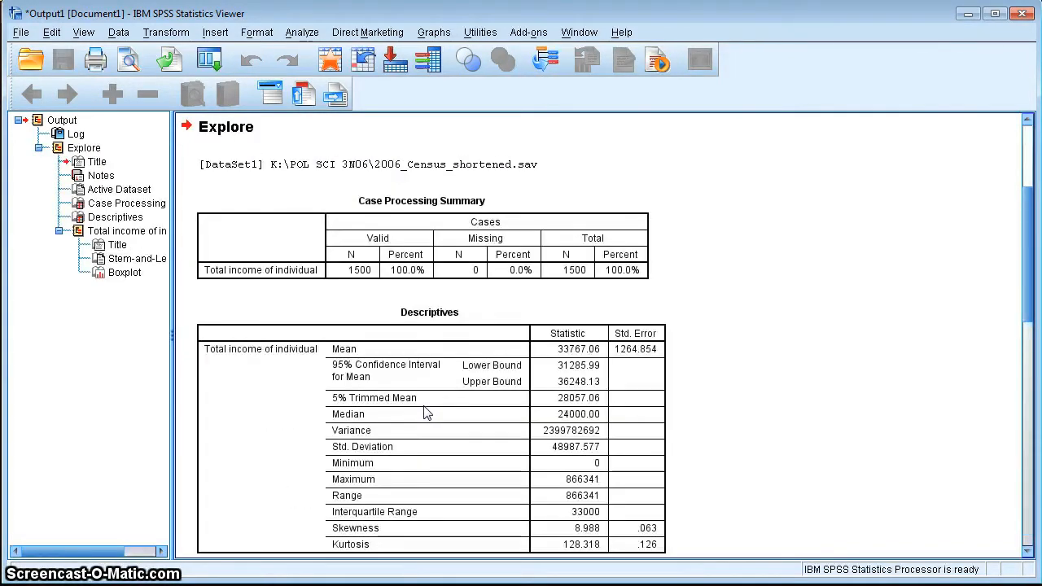
{"action": "scroll", "coordinate": [398, 365], "scroll_direction": "down", "scroll_amount": 1}
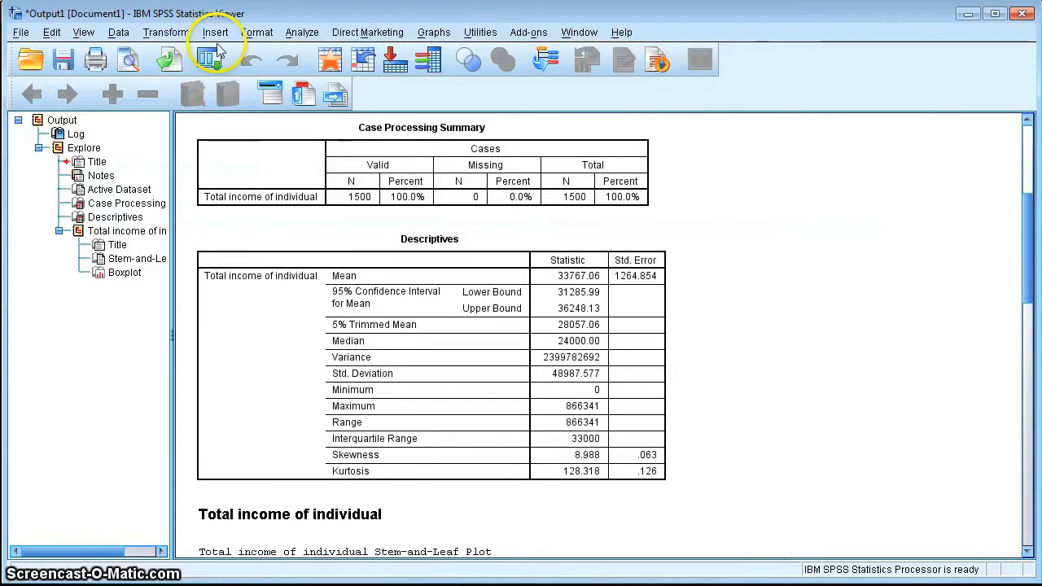
- Start defining a simple error bar chart using summaries of separate variables
{"action": "left_click", "coordinate": [432, 33]}
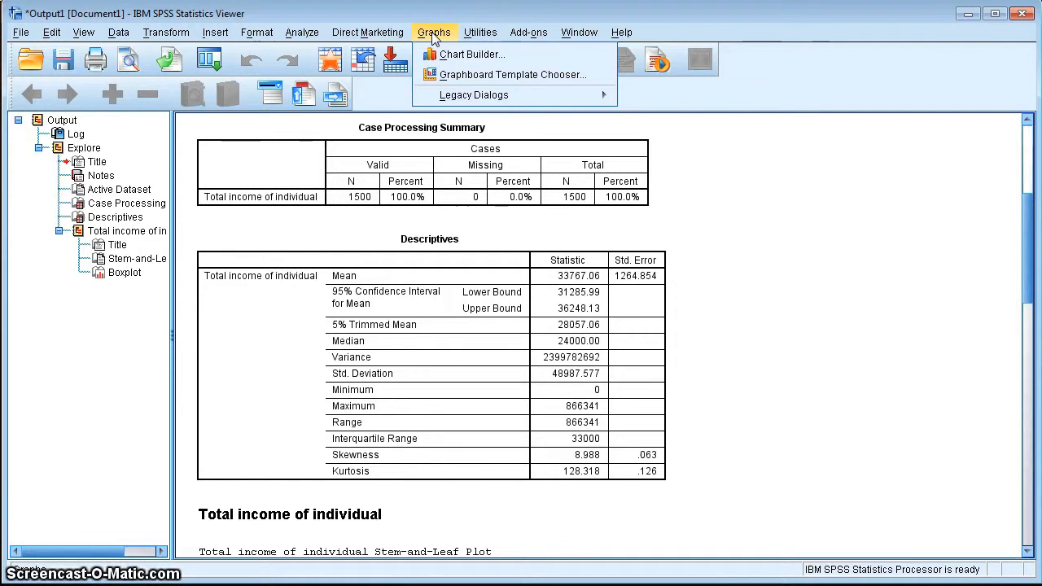
{"action": "left_click", "coordinate": [462, 96]}
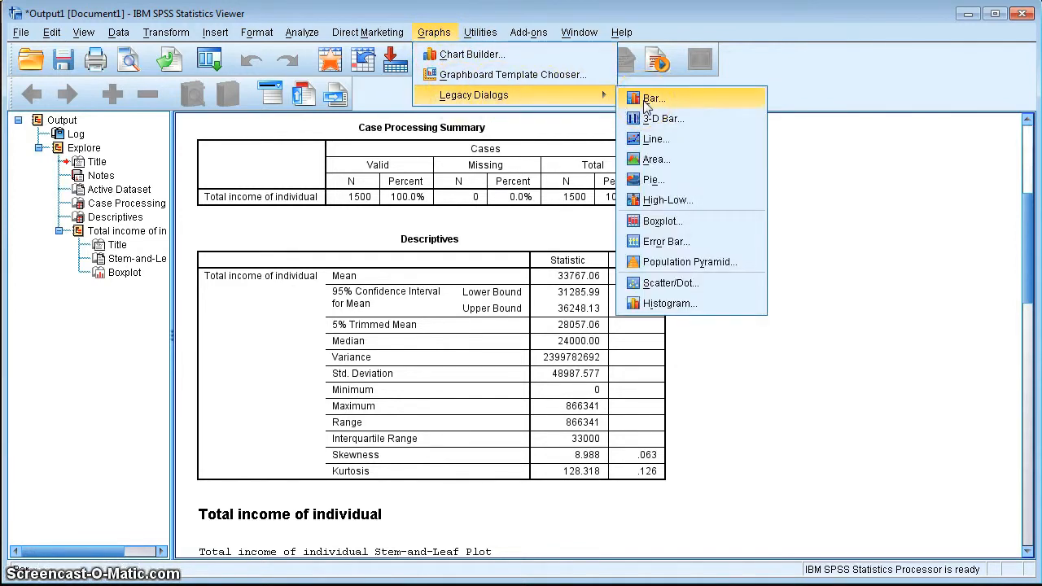
{"action": "left_click", "coordinate": [647, 120]}
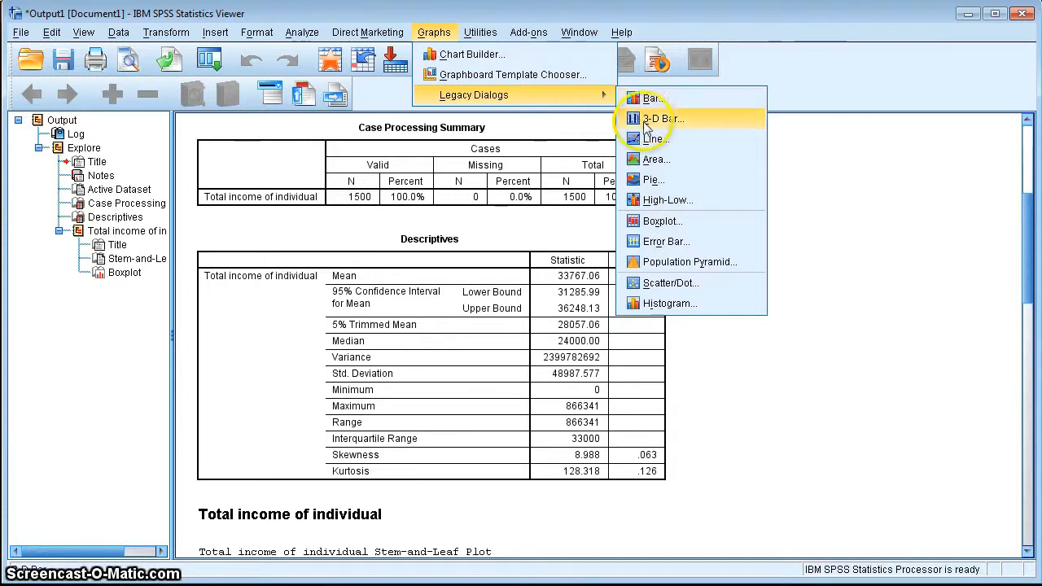
{"action": "left_click", "coordinate": [660, 243]}
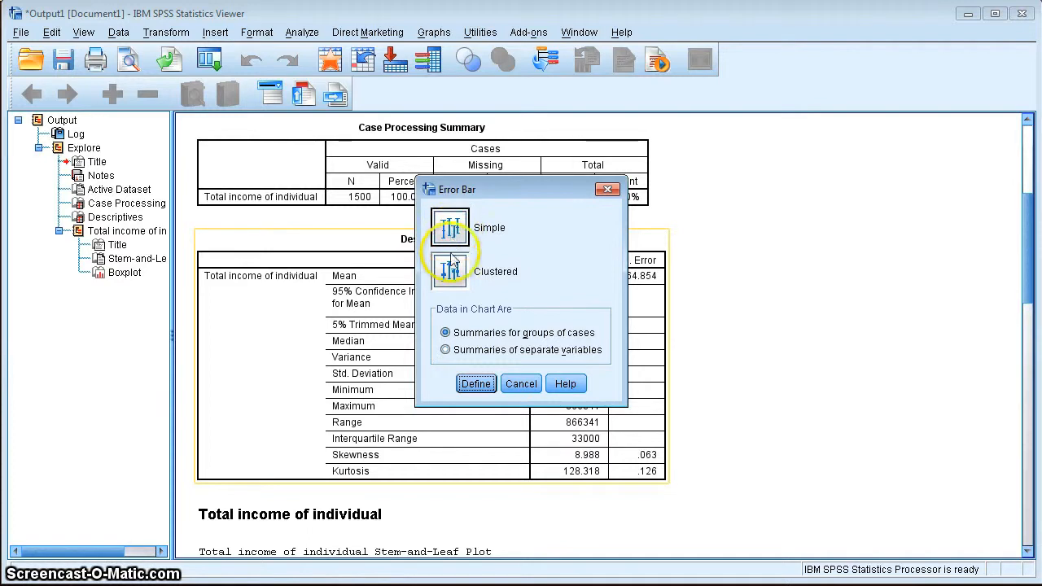
{"action": "left_click", "coordinate": [445, 351]}
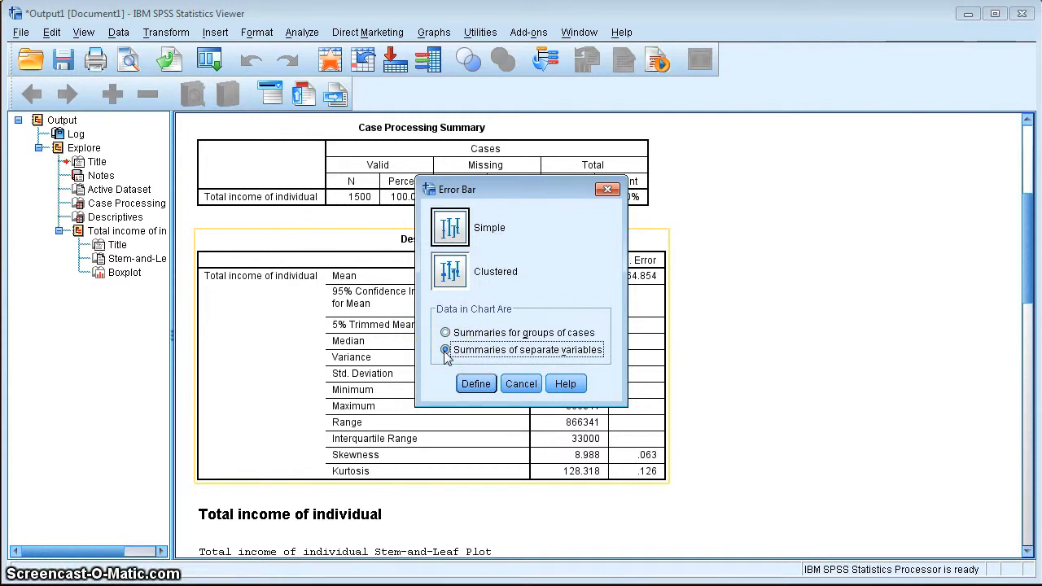
{"action": "left_click", "coordinate": [476, 383]}
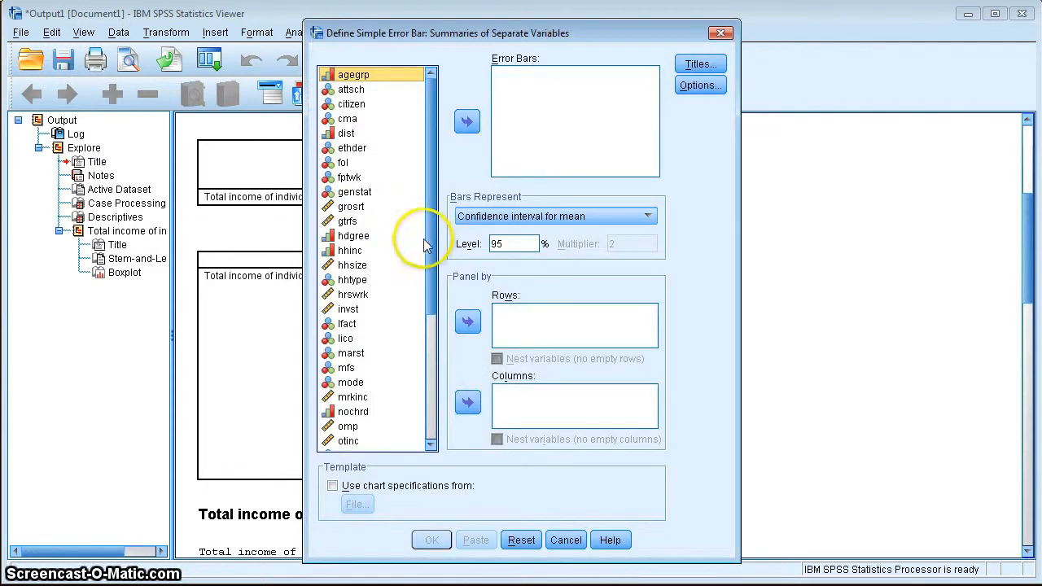
- Generate the simple error bar chart for totinc, with the bars representing the confidence interval for the mean at the 95% level
{"action": "left_click_drag", "start_coordinate": [426, 239], "coordinate": [407, 393]}
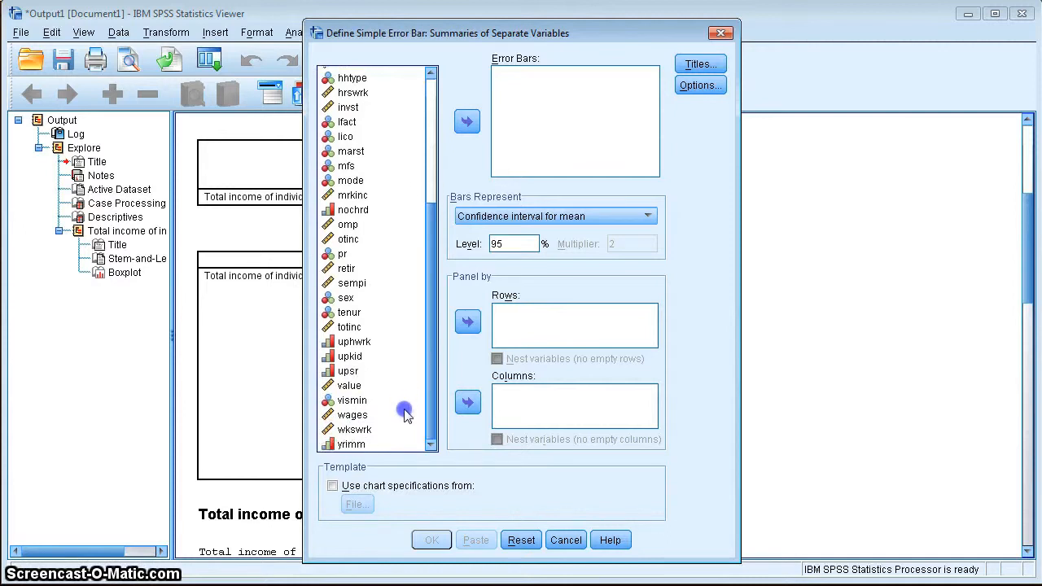
{"action": "left_click", "coordinate": [351, 244]}
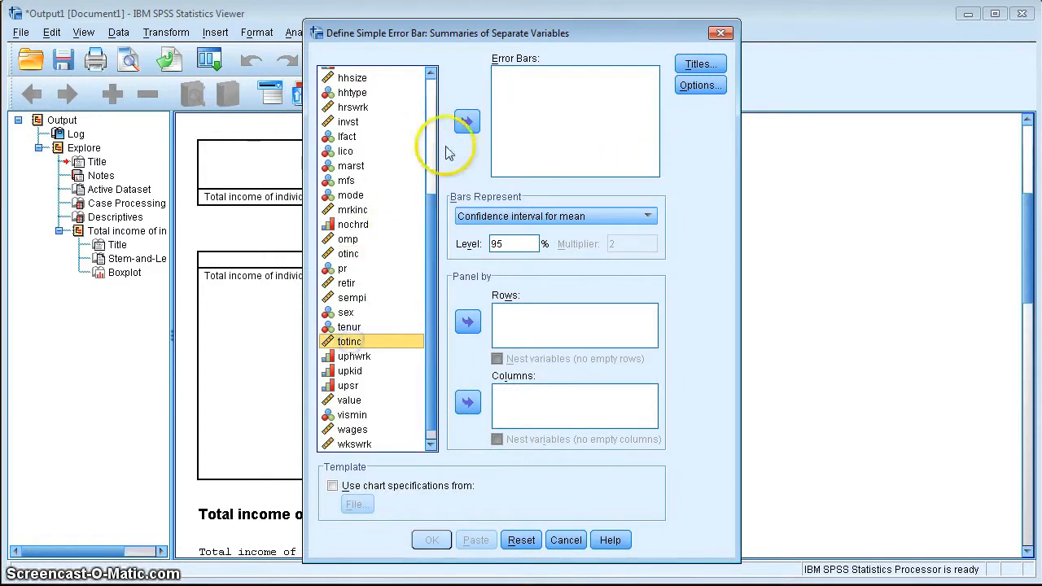
{"action": "left_click", "coordinate": [468, 122]}
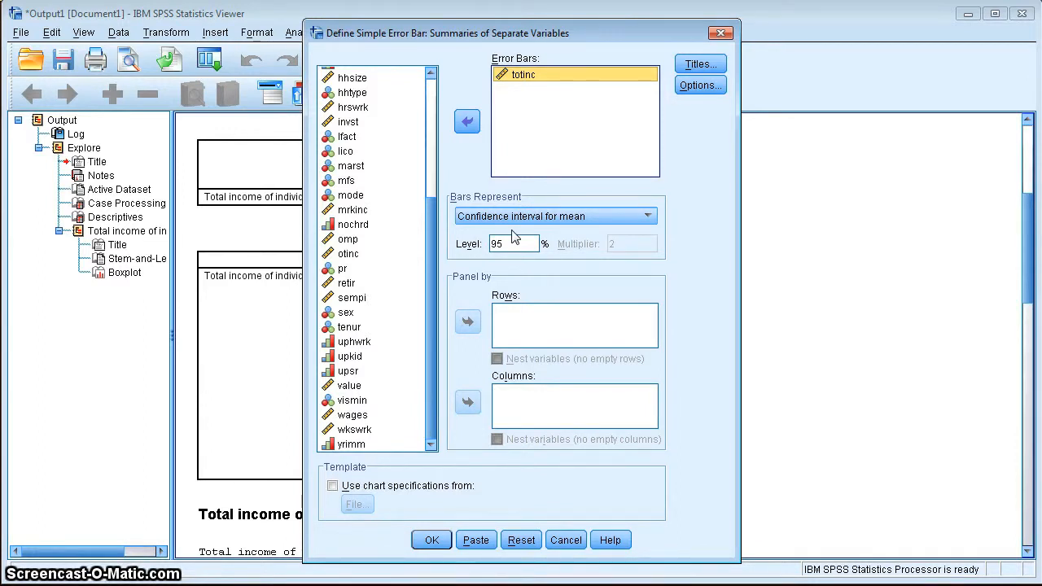
{"action": "left_click", "coordinate": [534, 215]}
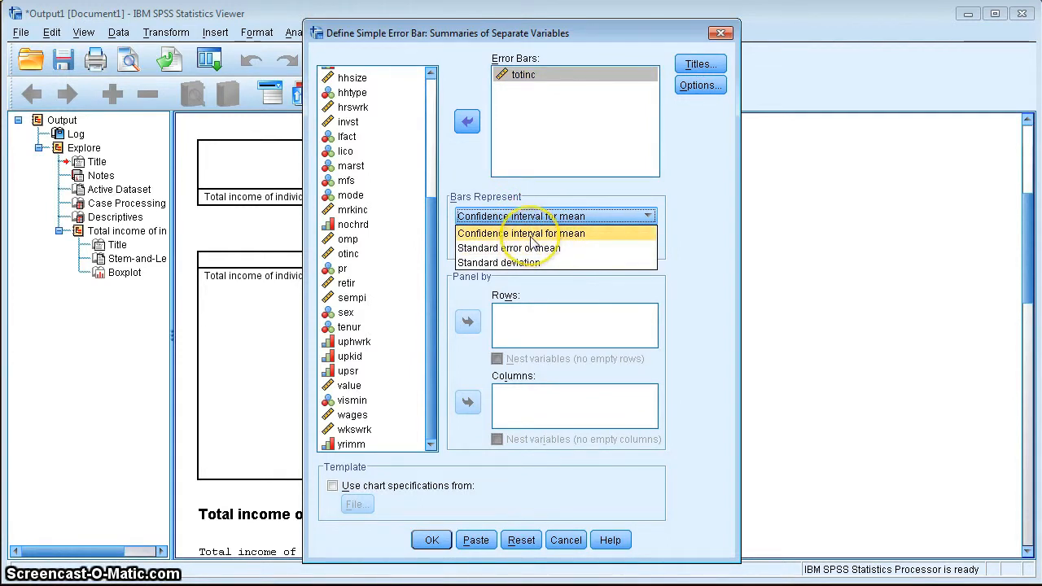
{"action": "left_click", "coordinate": [530, 235]}
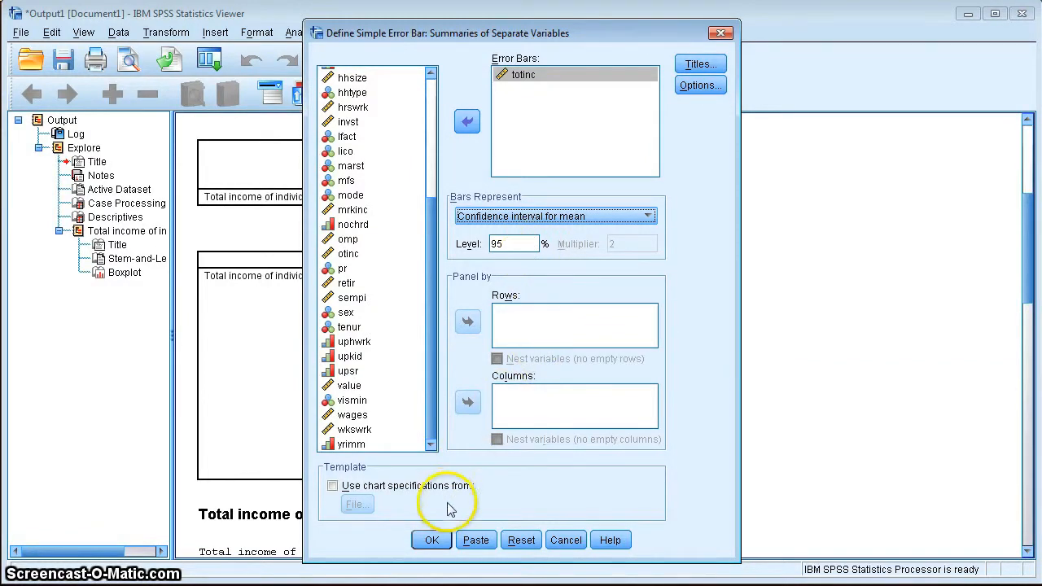
{"action": "left_click", "coordinate": [432, 540]}
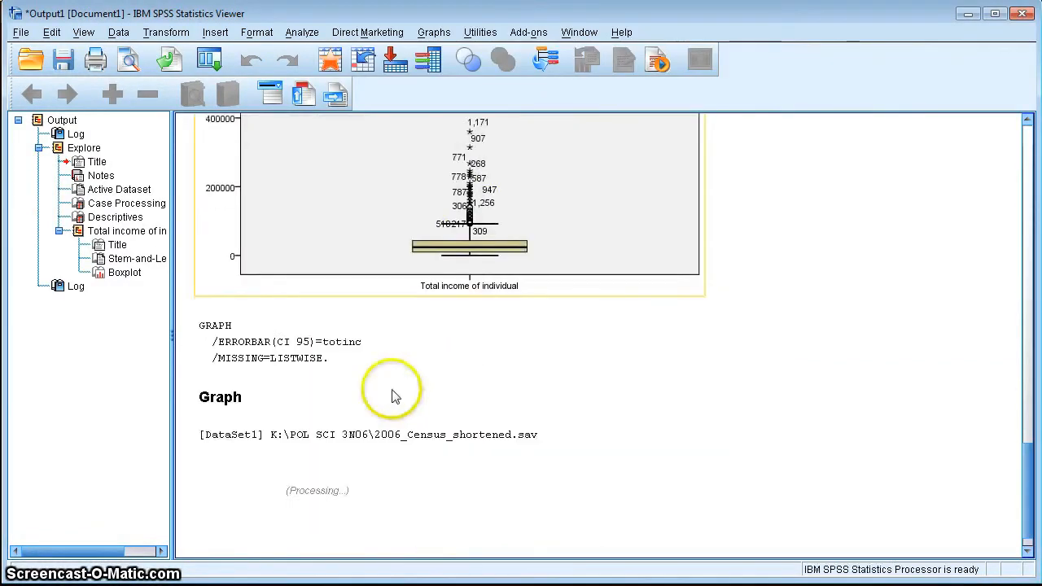
{"action": "scroll", "coordinate": [370, 403], "scroll_direction": "down", "scroll_amount": 5}
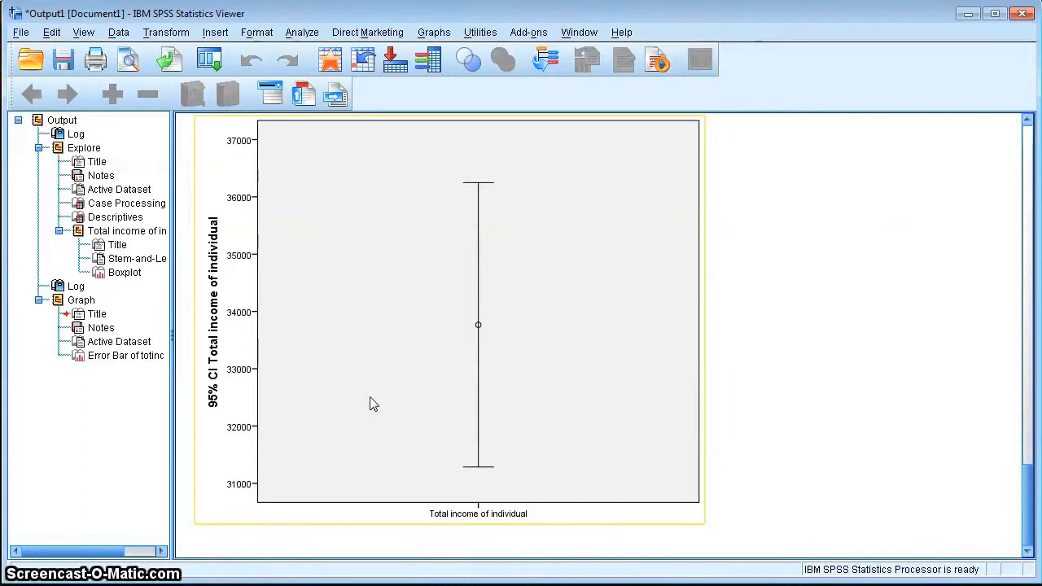
{"action": "left_click", "coordinate": [326, 388]}
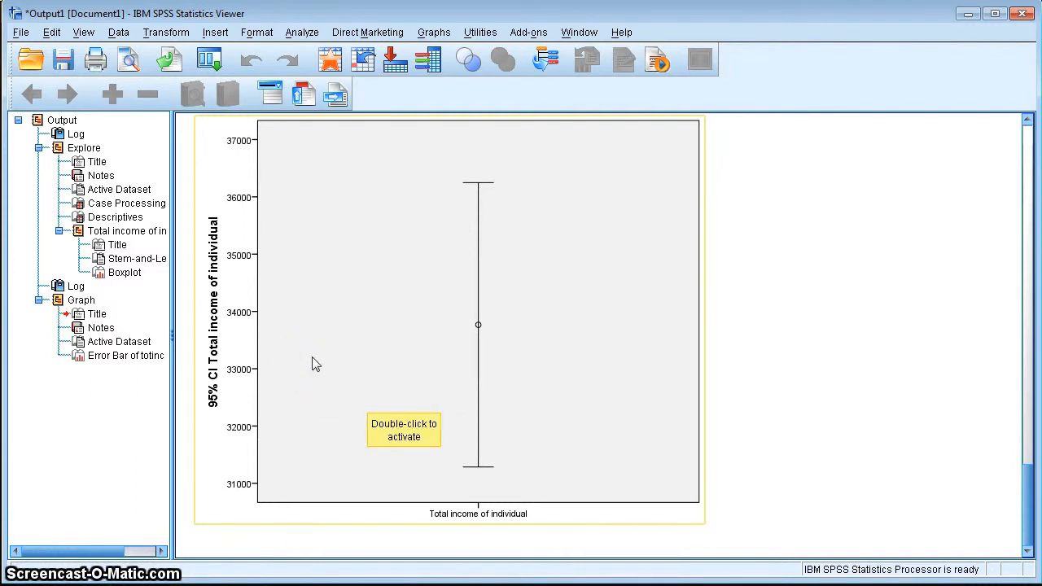
{"action": "left_click", "coordinate": [232, 209]}
- Run a Frequencies analysis on marst with frequency tables displayed, and view the Legal marital status table
{"action": "left_click", "coordinate": [293, 32]}
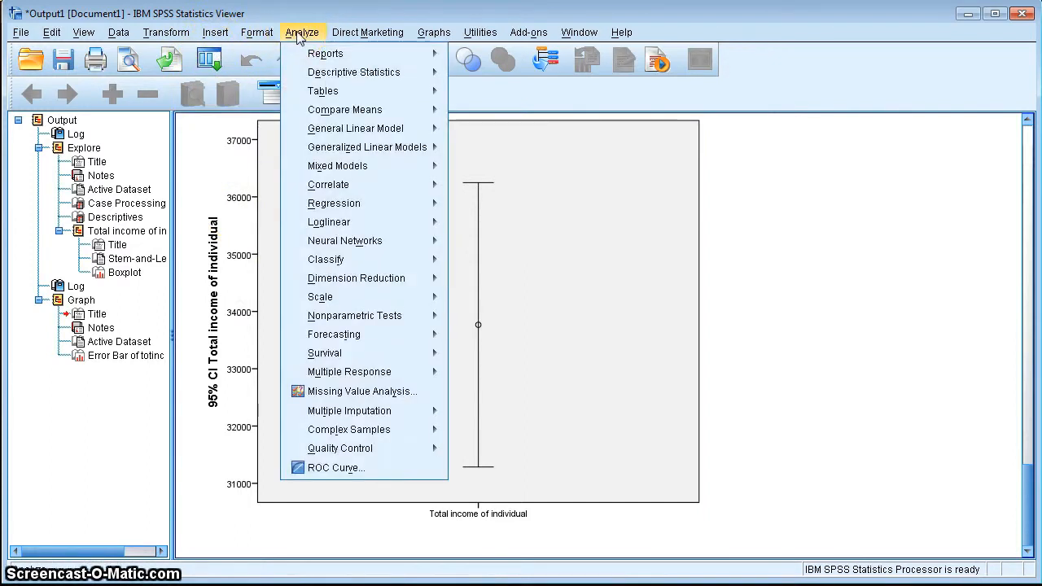
{"action": "mouse_move", "coordinate": [334, 73]}
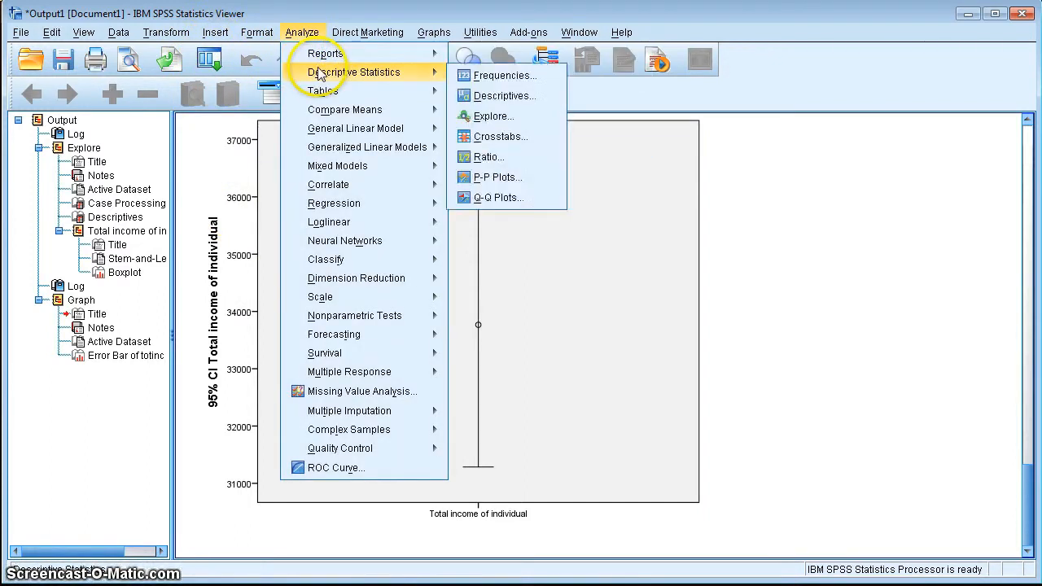
{"action": "left_click", "coordinate": [473, 78]}
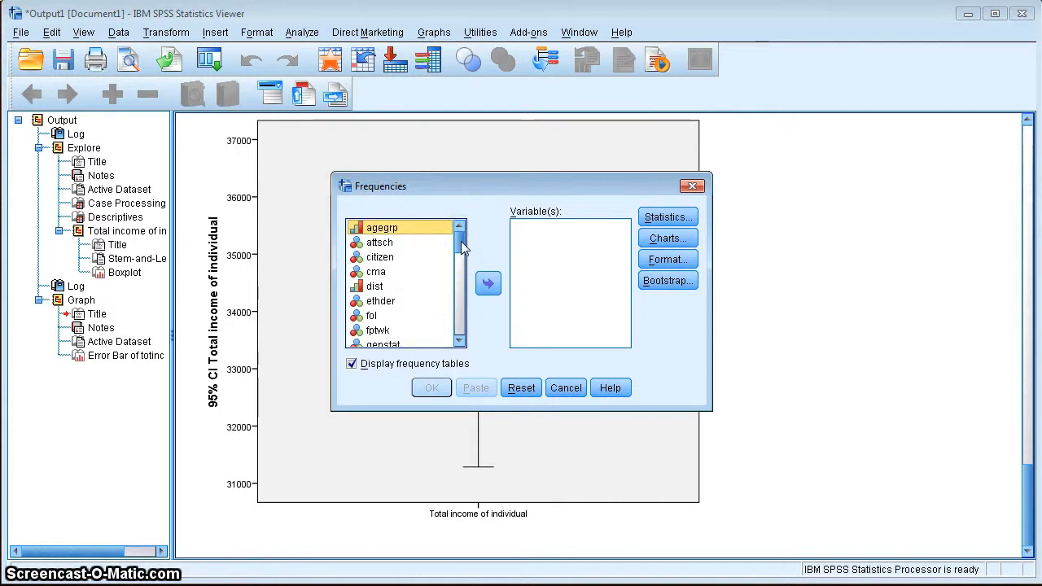
{"action": "left_click_drag", "start_coordinate": [460, 243], "coordinate": [454, 287]}
{"action": "left_click", "coordinate": [380, 297]}
{"action": "left_click", "coordinate": [488, 284]}
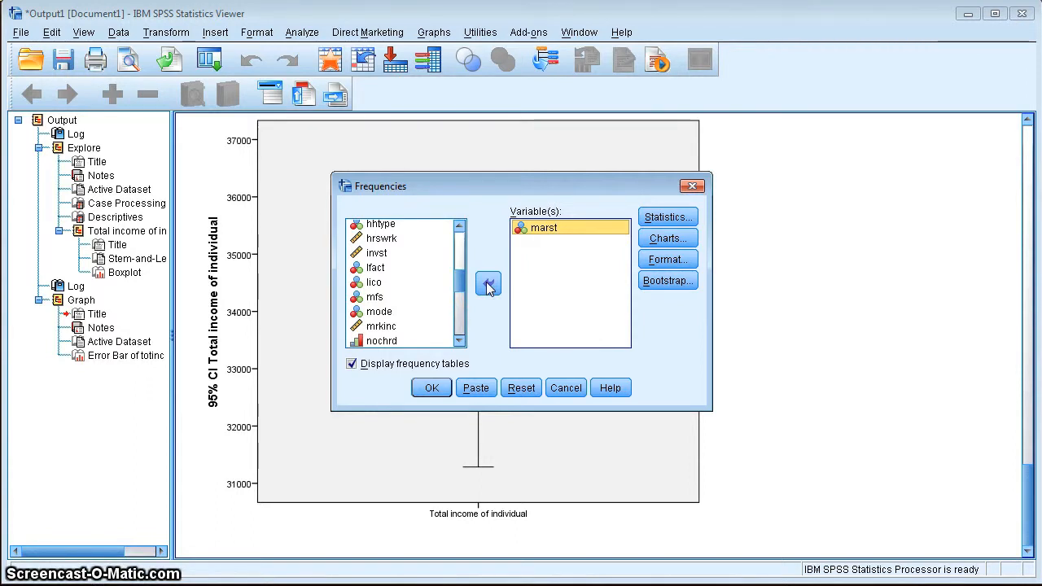
{"action": "left_click", "coordinate": [496, 311]}
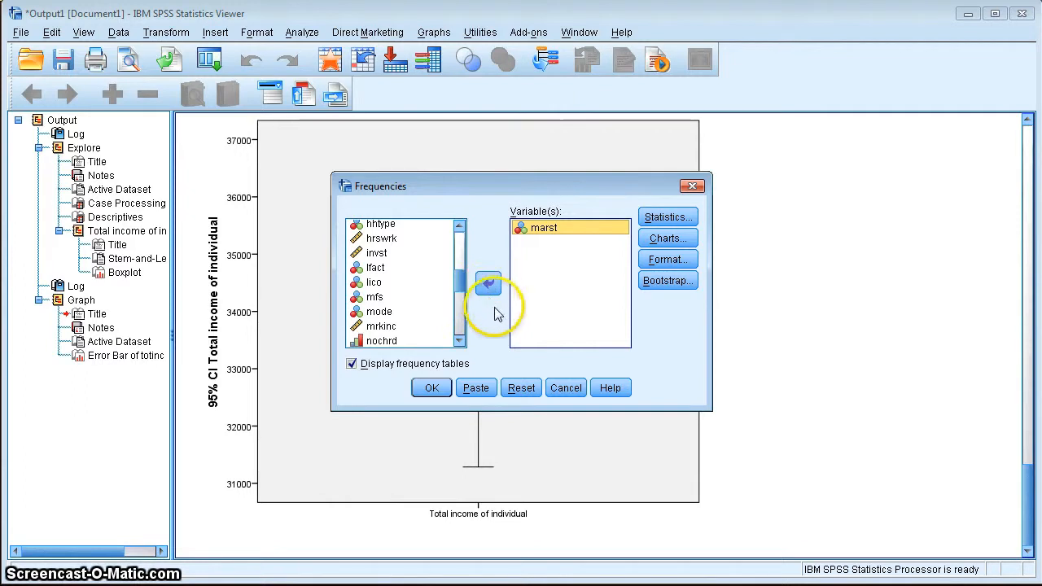
{"action": "left_click", "coordinate": [431, 387]}
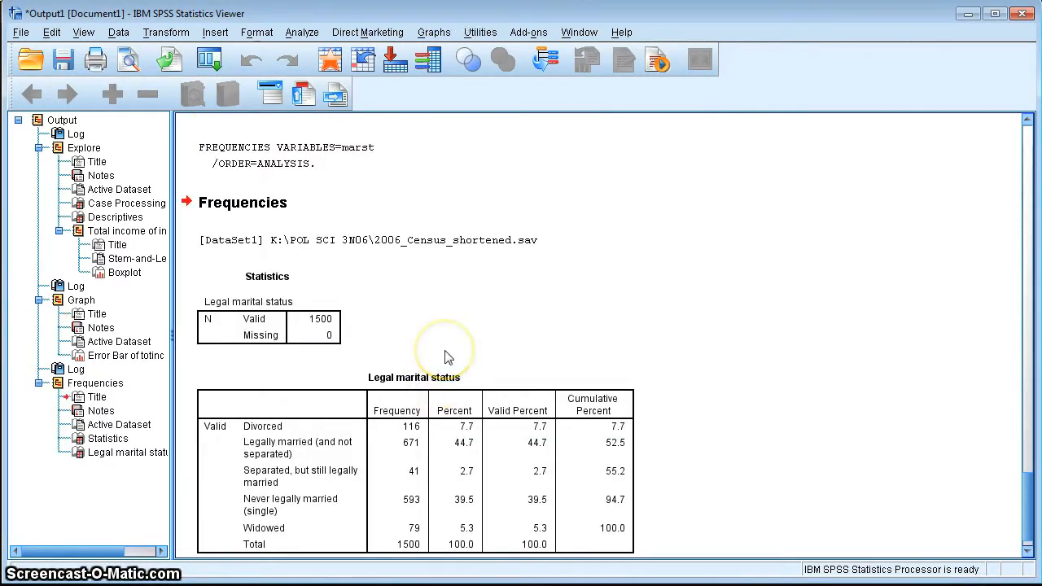
{"action": "scroll", "coordinate": [445, 352], "scroll_direction": "down", "scroll_amount": 1}
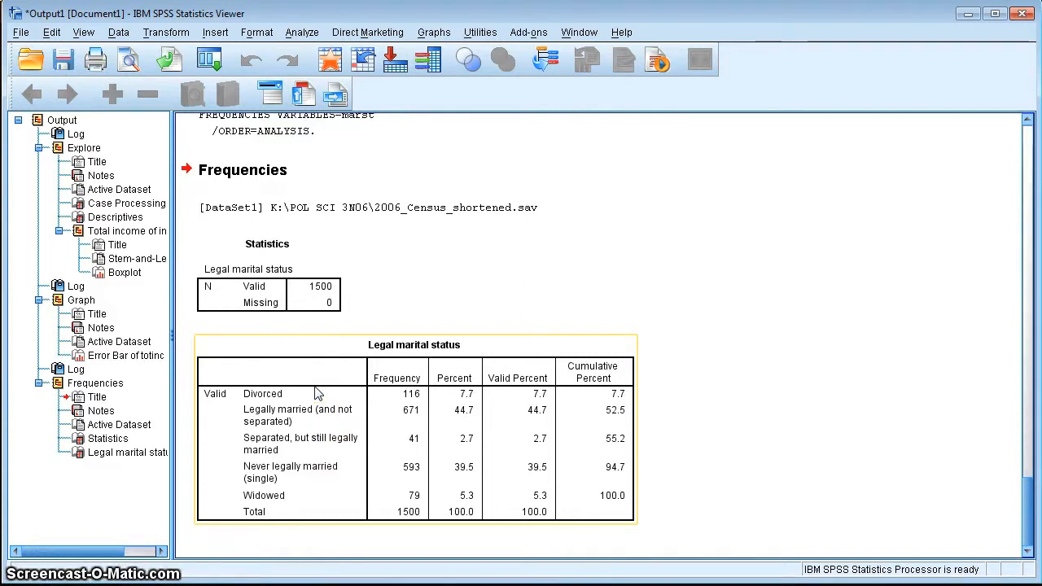
{"action": "left_click", "coordinate": [325, 550]}
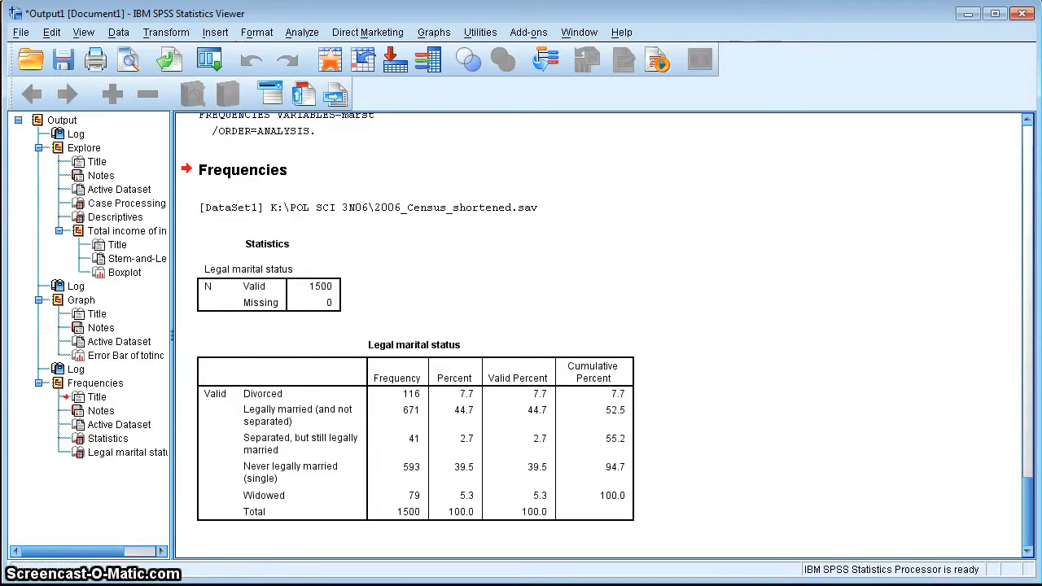